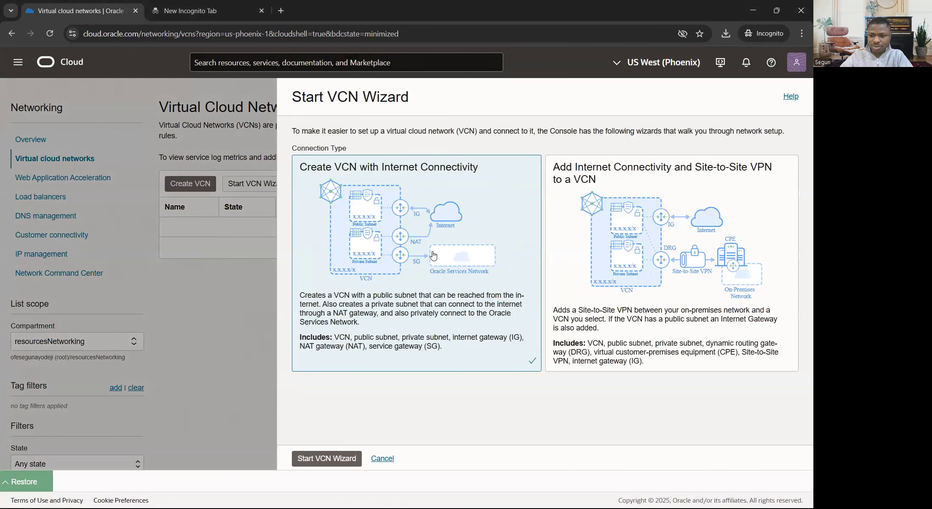
# Step: Cancel the VCN wizard, start creating a virtual cloud network manually, and name it prod-vcn
pyautogui.click(383, 458)
pyautogui.click(210, 184)
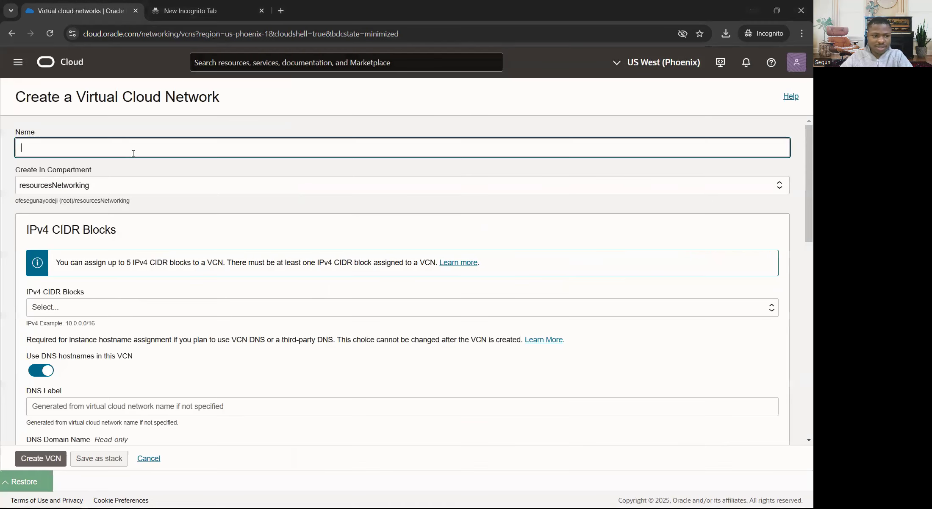
pyautogui.write('p')
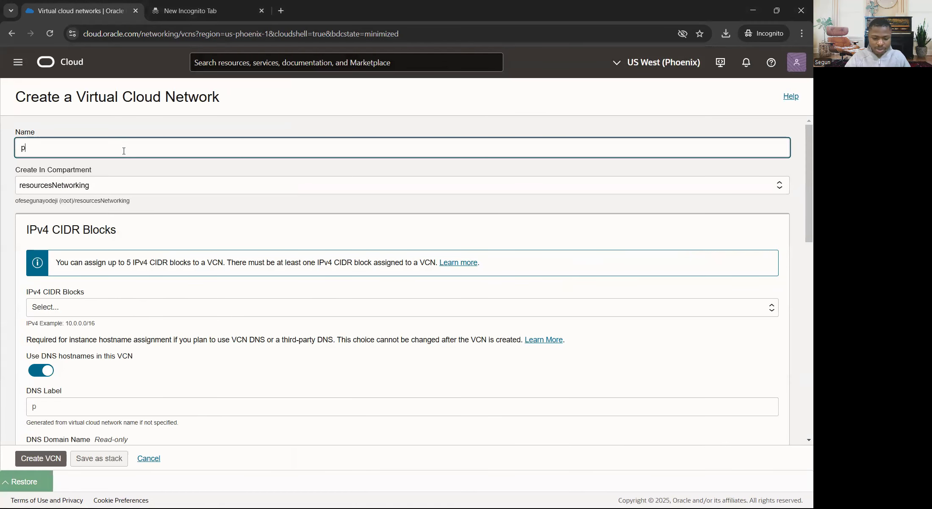
pyautogui.write('rod-vcn')
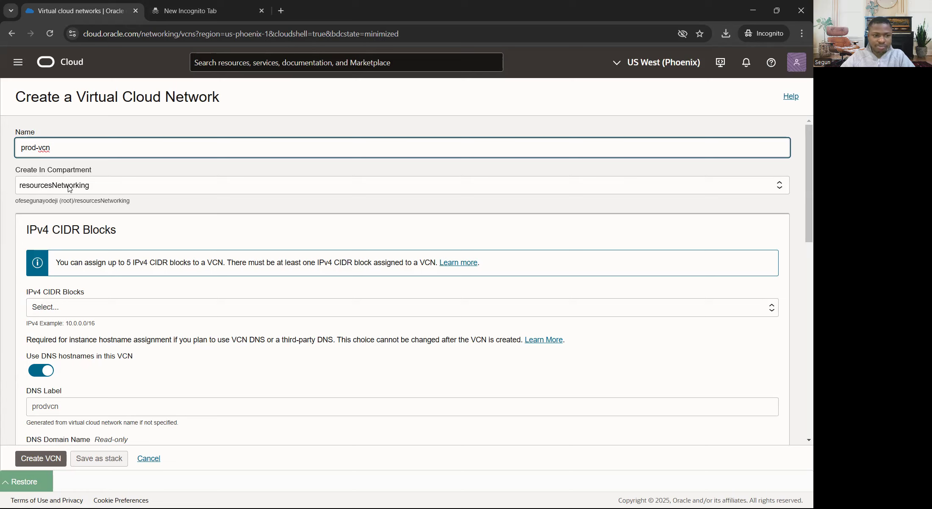
# Step: Add the IPv4 CIDR block 10.0.0.0/16 to the new VCN
pyautogui.scroll(-1, 104, 203)
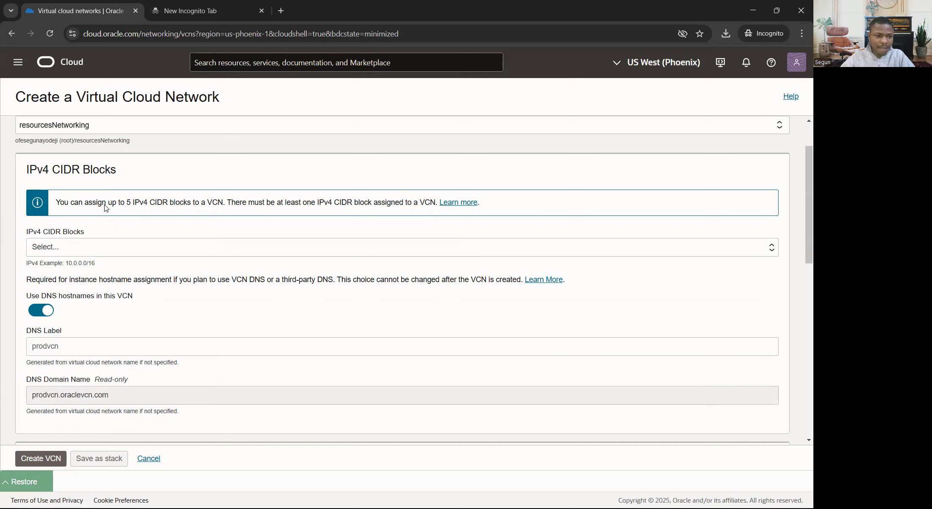
pyautogui.scroll(-1, 58, 196)
pyautogui.click(61, 202)
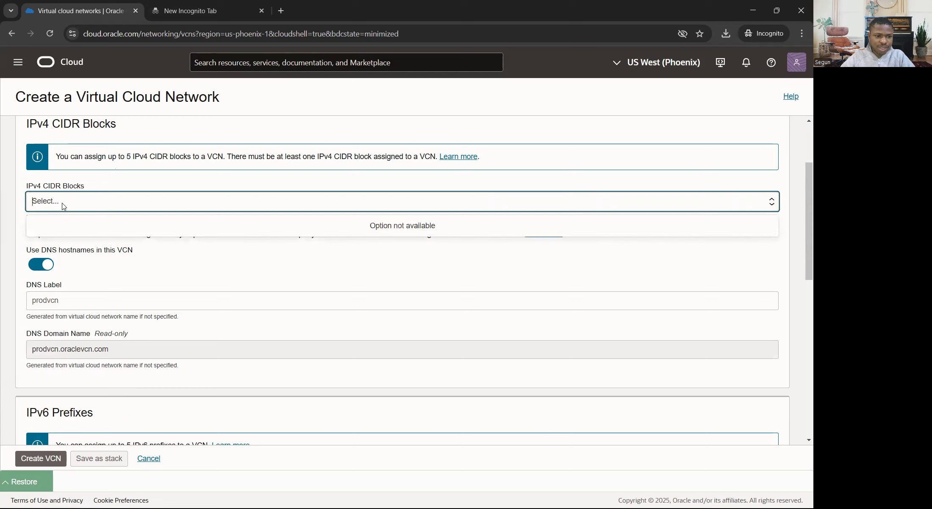
pyautogui.click(22, 221)
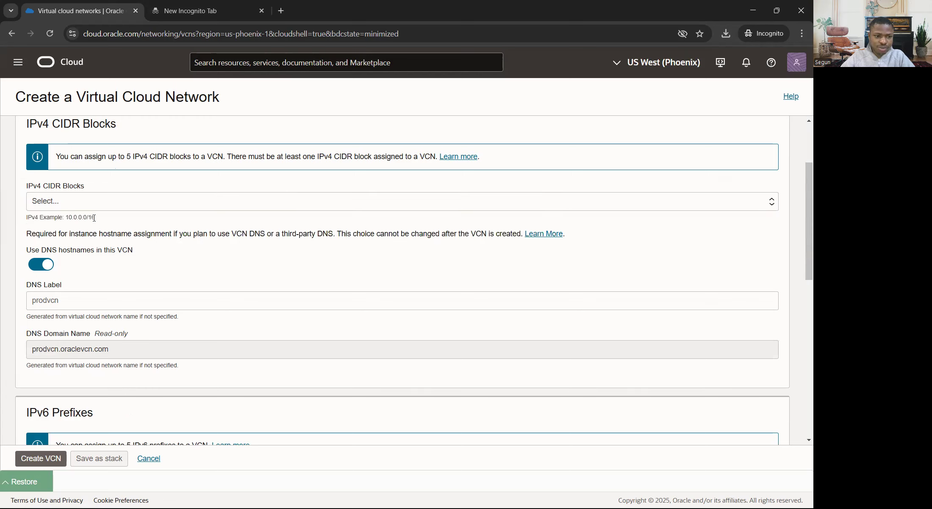
pyautogui.moveTo(95, 220); pyautogui.dragTo(65, 218)
pyautogui.rightClick(68, 218)
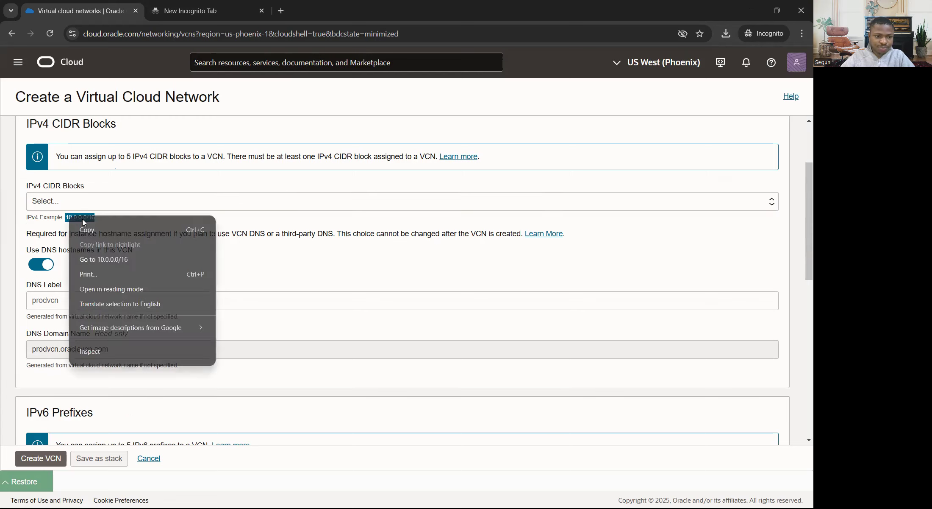
pyautogui.click(91, 229)
pyautogui.click(72, 203)
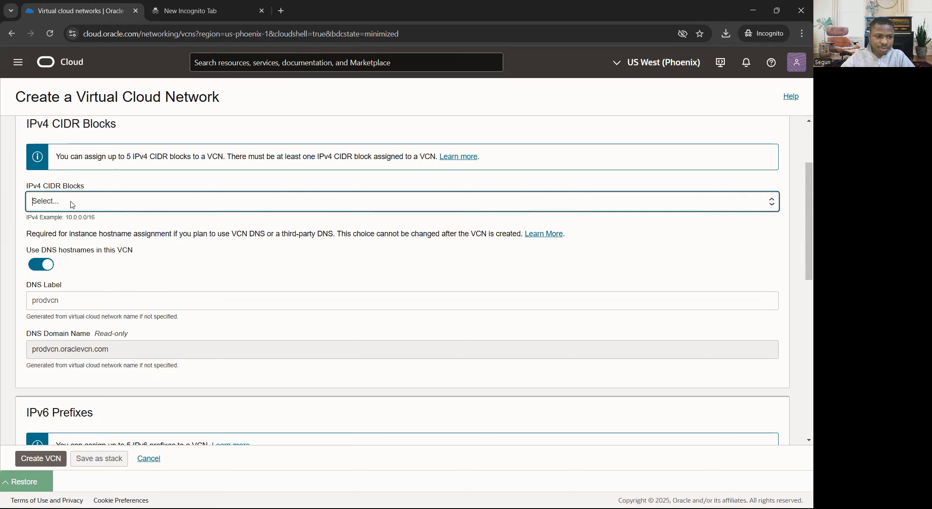
pyautogui.rightClick(72, 202)
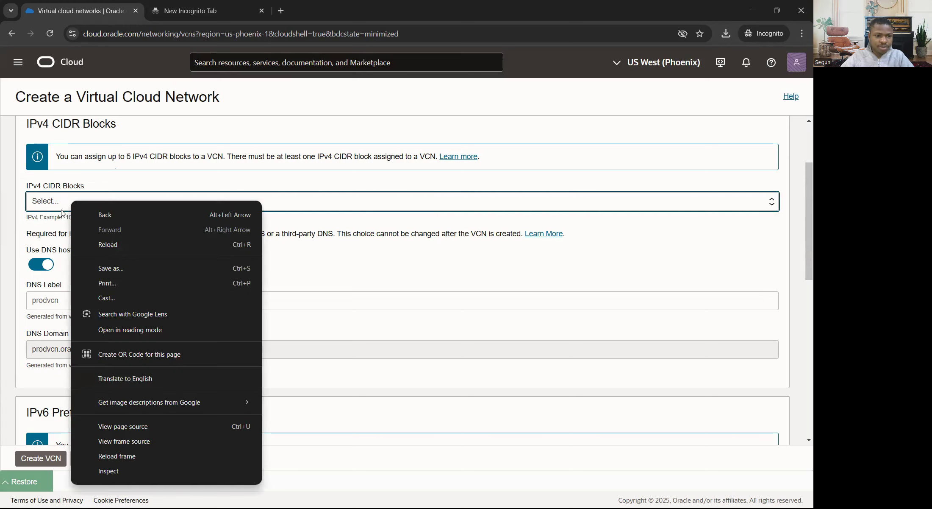
pyautogui.click(50, 200)
pyautogui.write('10.0.0.0')
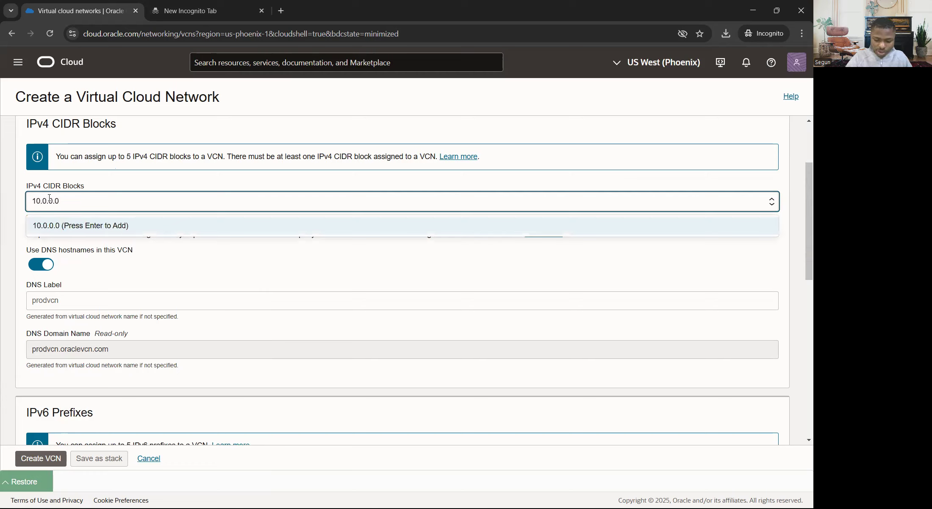
pyautogui.write('/16')
pyautogui.press('Return')
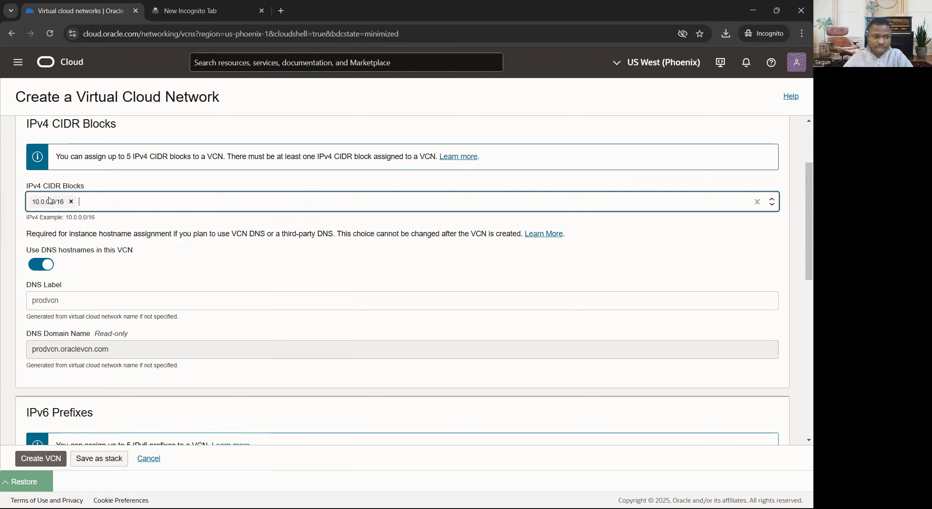
# Step: Review the remaining VCN options and create the VCN
pyautogui.scroll(-4, 84, 256)
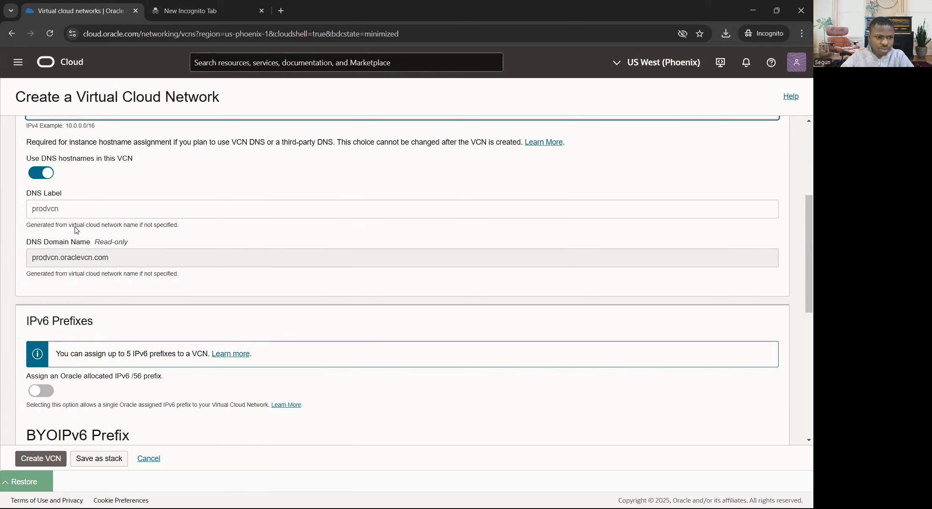
pyautogui.scroll(4, 96, 206)
pyautogui.scroll(-5, 95, 240)
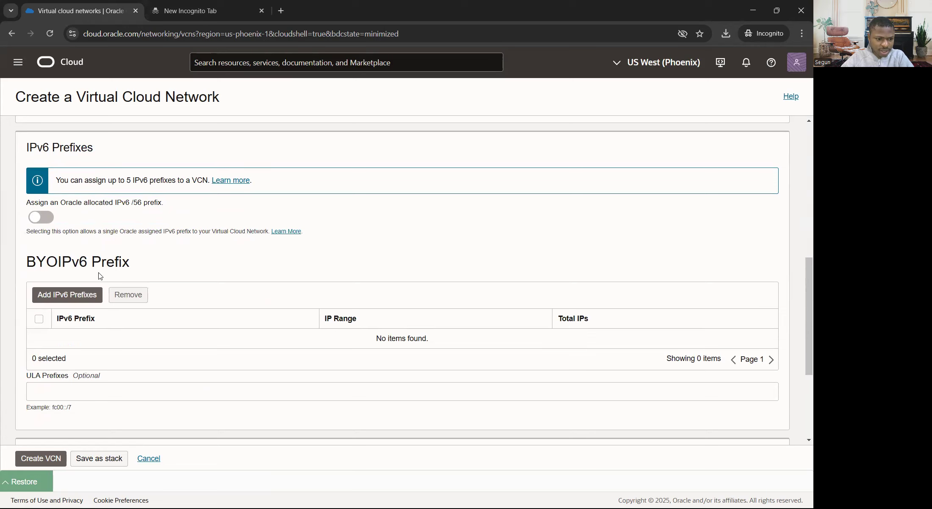
pyautogui.scroll(-4, 100, 273)
pyautogui.scroll(-1, 85, 256)
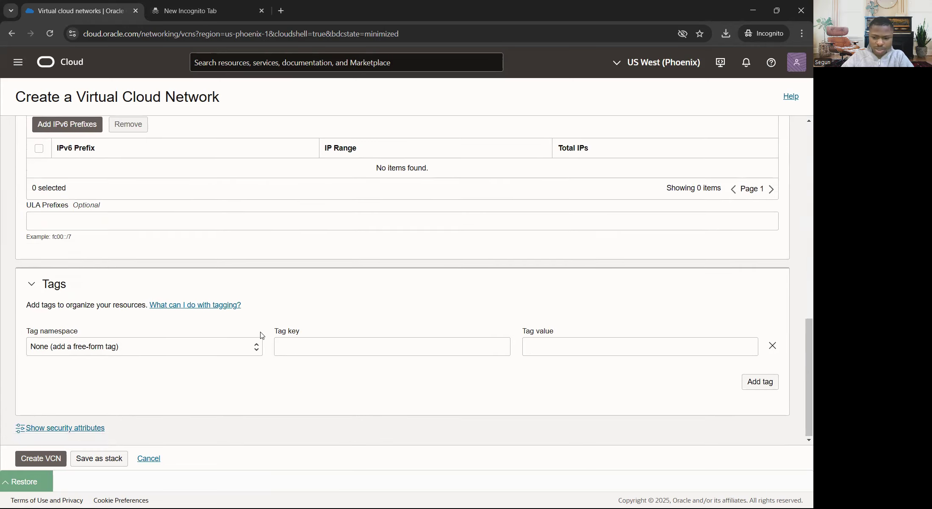
pyautogui.click(43, 459)
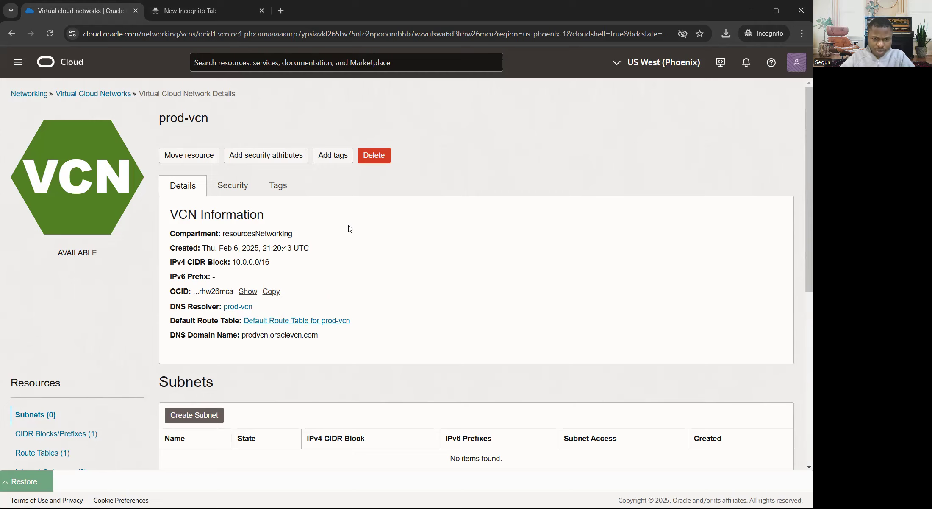
# Step: Start creating a subnet in prod-vcn and name it subnet-prod
pyautogui.scroll(-1, 339, 242)
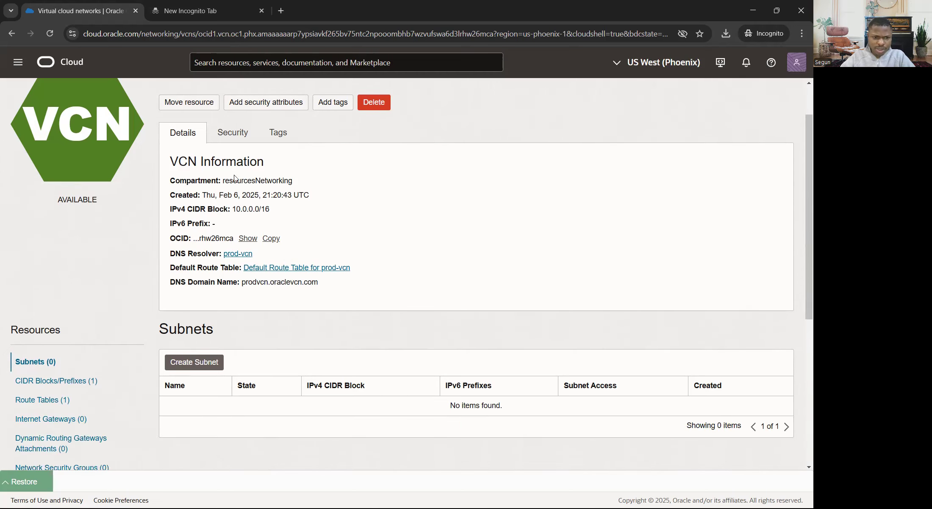
pyautogui.scroll(1, 105, 205)
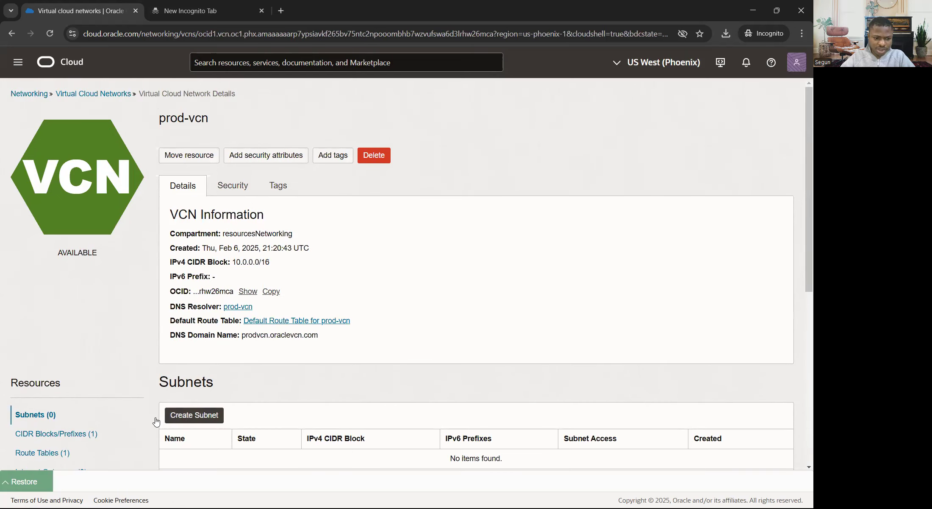
pyautogui.scroll(-3, 97, 305)
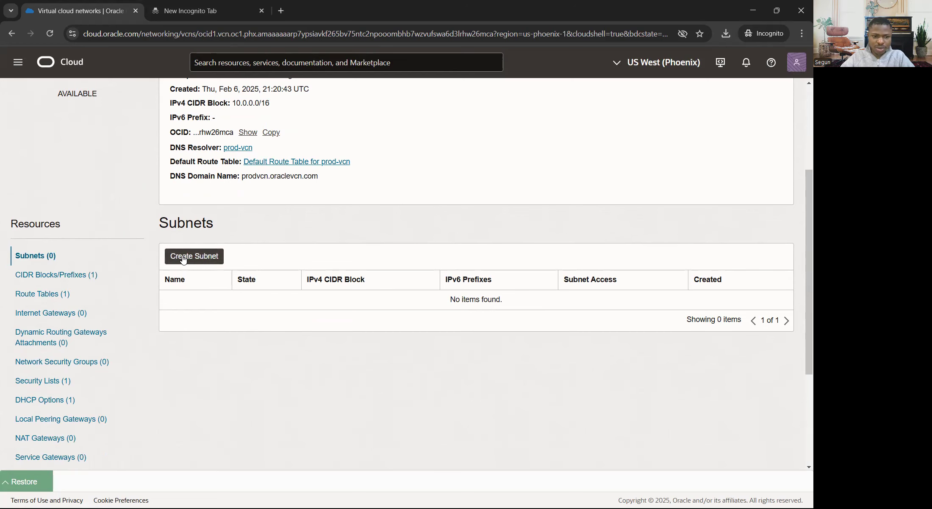
pyautogui.click(219, 255)
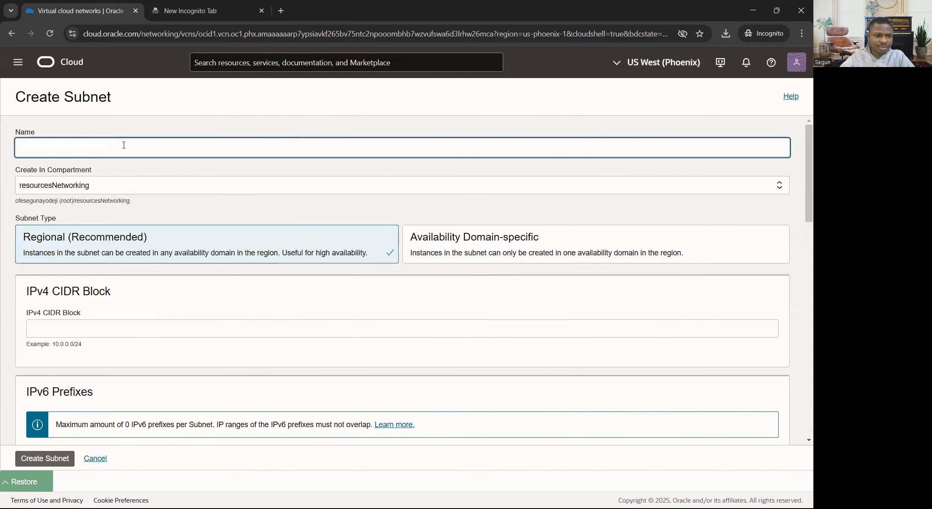
pyautogui.write('sub-pro')
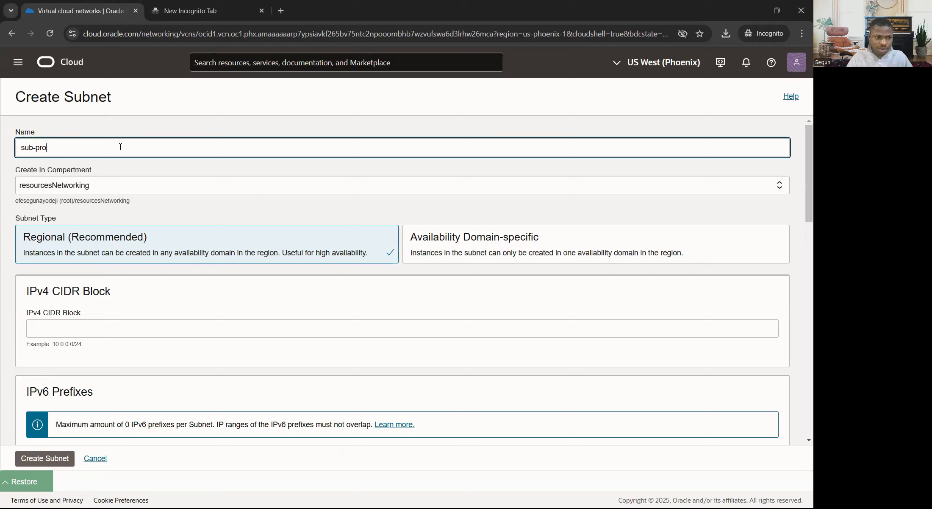
pyautogui.press('BackSpace')
pyautogui.press('BackSpace')
pyautogui.press('BackSpace')
pyautogui.press('BackSpace')
pyautogui.write('net-prod')
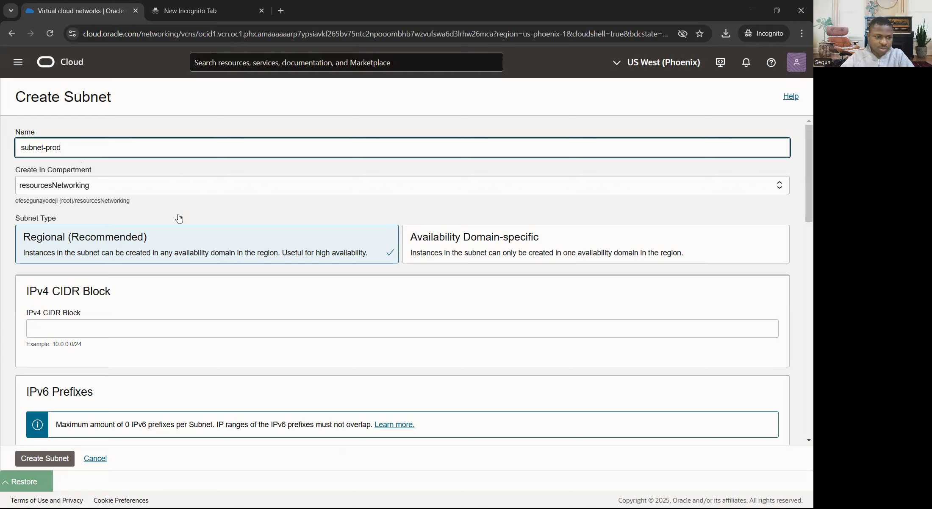
# Step: Set the subnet's IPv4 CIDR block to 10.0.0.0/24
pyautogui.scroll(-2, 120, 239)
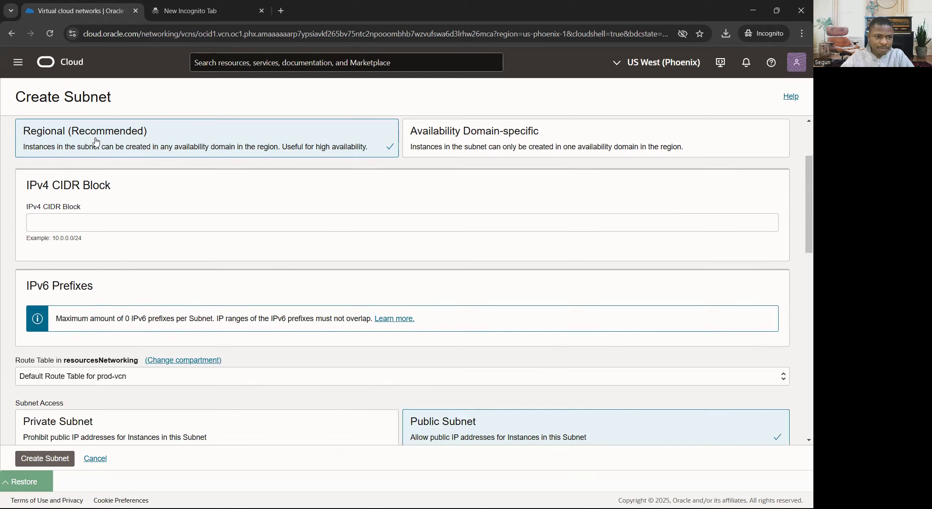
pyautogui.scroll(1, 35, 160)
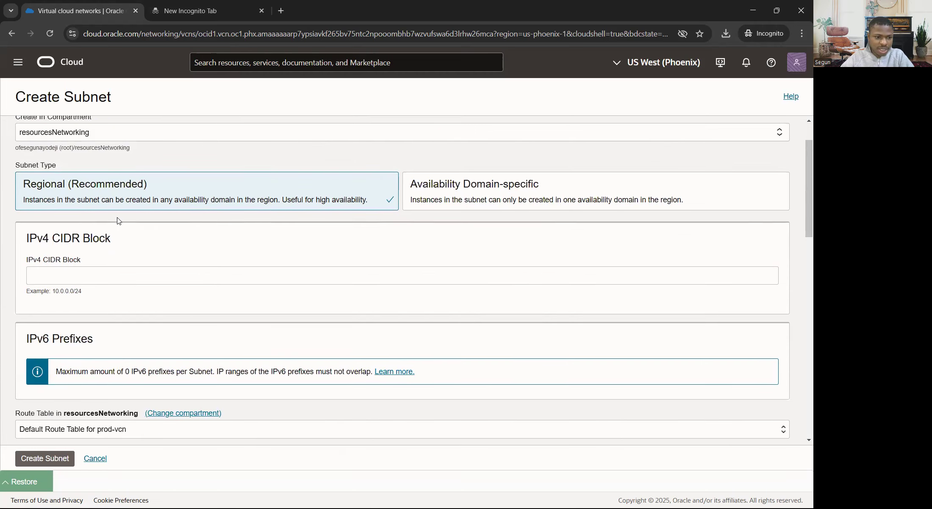
pyautogui.scroll(-1, 32, 220)
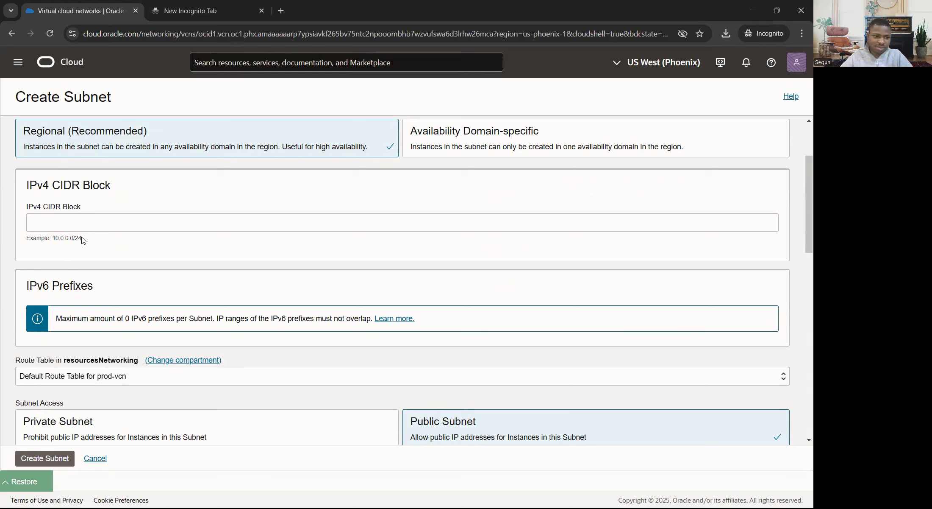
pyautogui.click(91, 224)
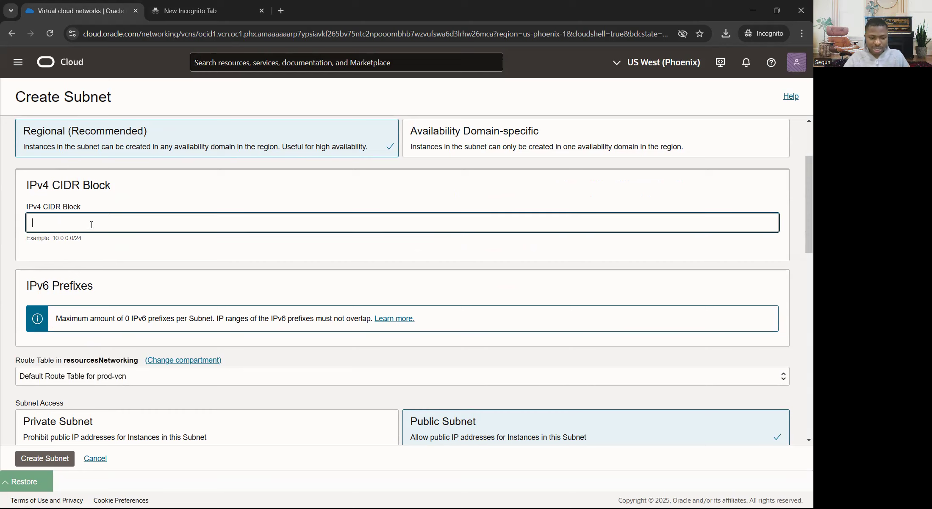
pyautogui.write('10.0.0.0')
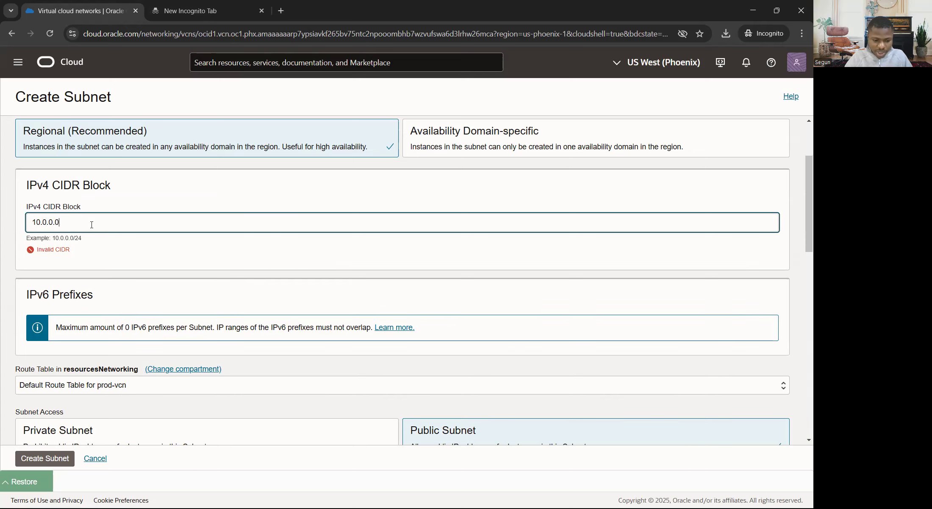
pyautogui.write('/24')
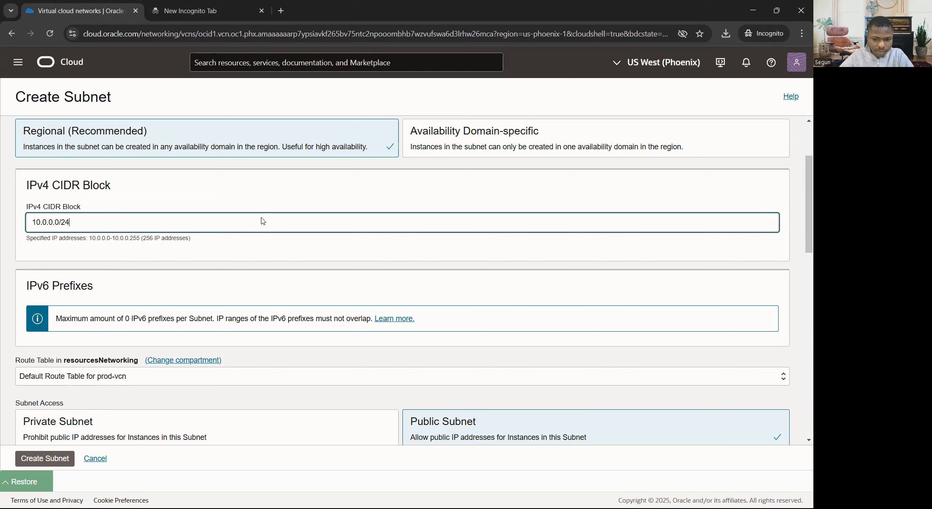
# Step: Associate the Default Security List for prod-vcn with the subnet
pyautogui.scroll(-4, 259, 217)
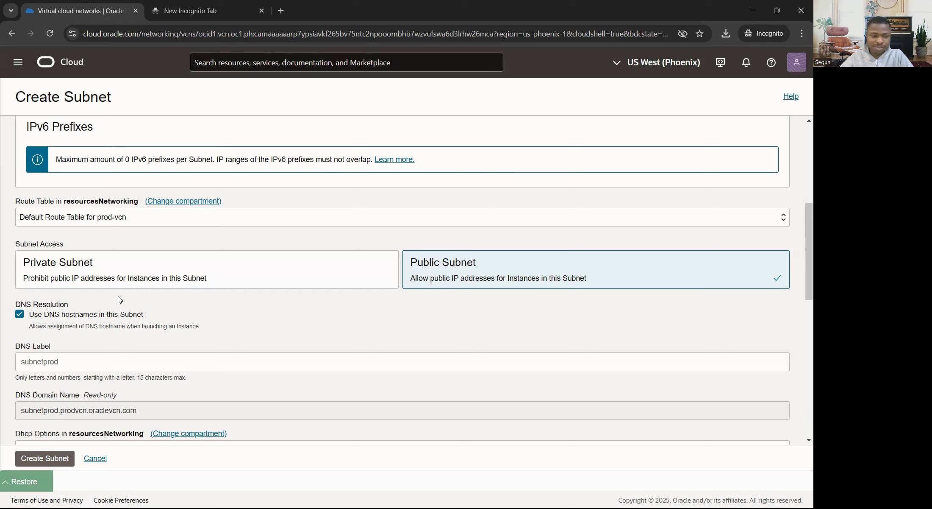
pyautogui.scroll(-3, 138, 287)
pyautogui.scroll(-3, 81, 254)
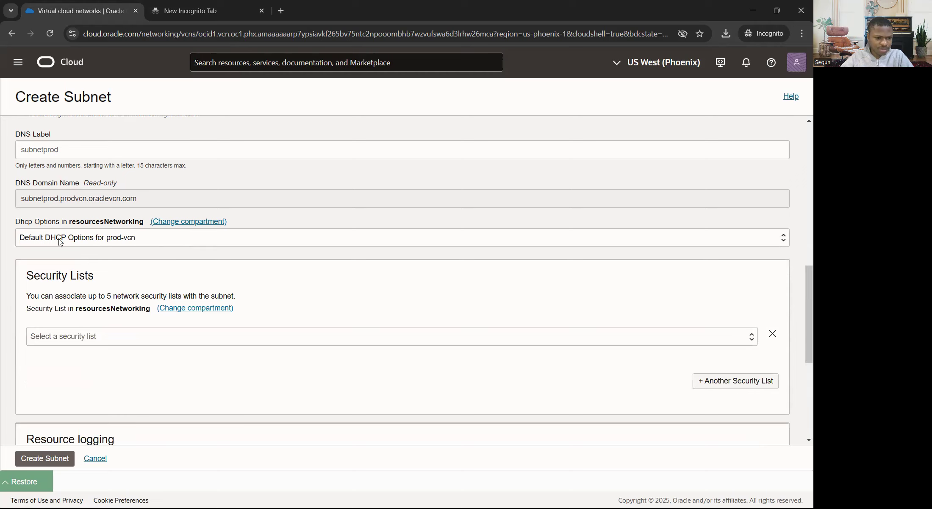
pyautogui.scroll(-3, 190, 242)
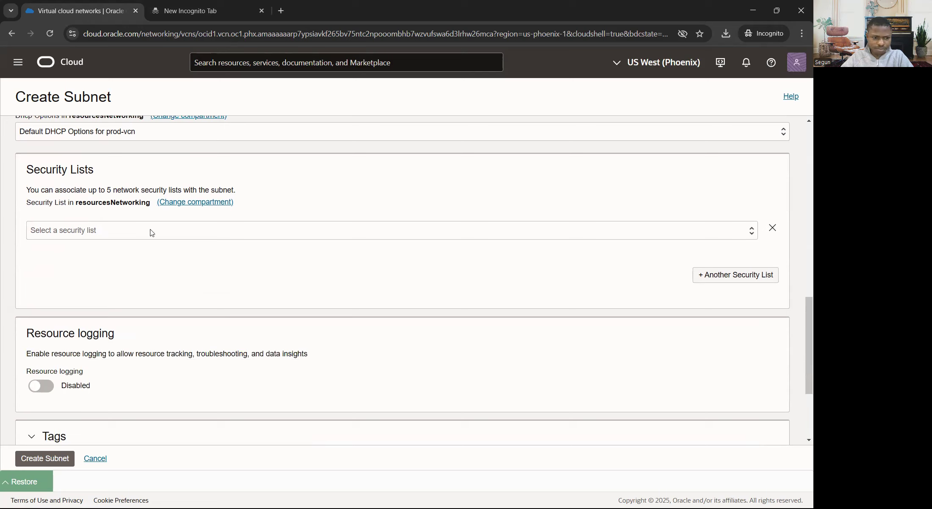
pyautogui.click(153, 231)
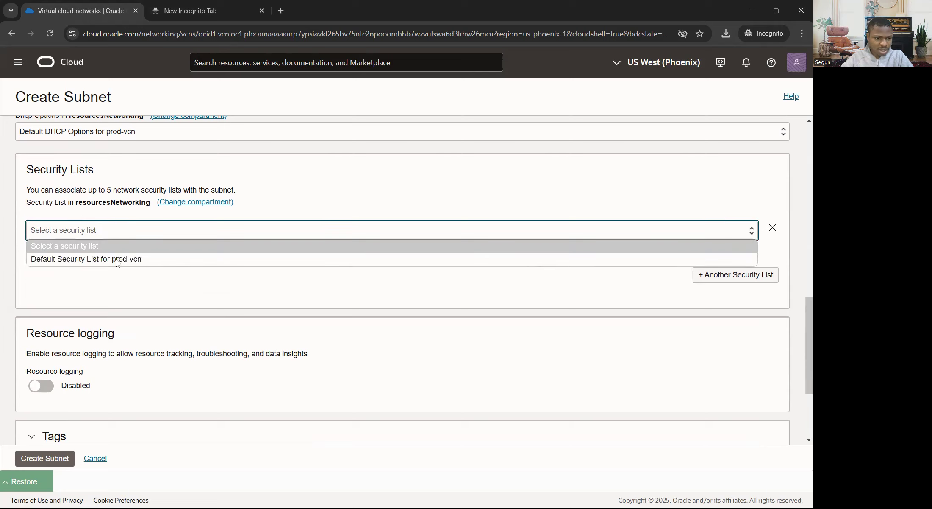
pyautogui.click(81, 260)
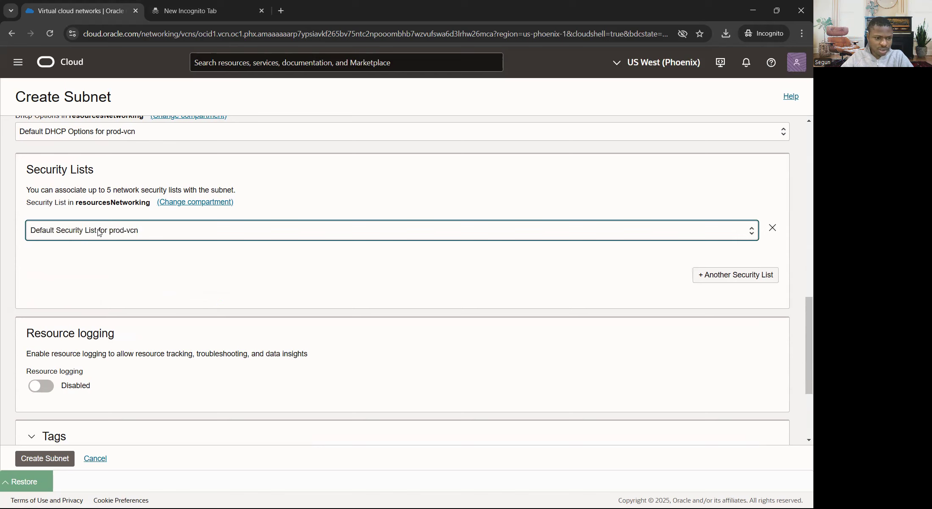
# Step: Create the subnet with the chosen settings
pyautogui.scroll(-3, 173, 238)
pyautogui.scroll(1, 161, 231)
pyautogui.scroll(-1, 161, 231)
pyautogui.scroll(4, 163, 231)
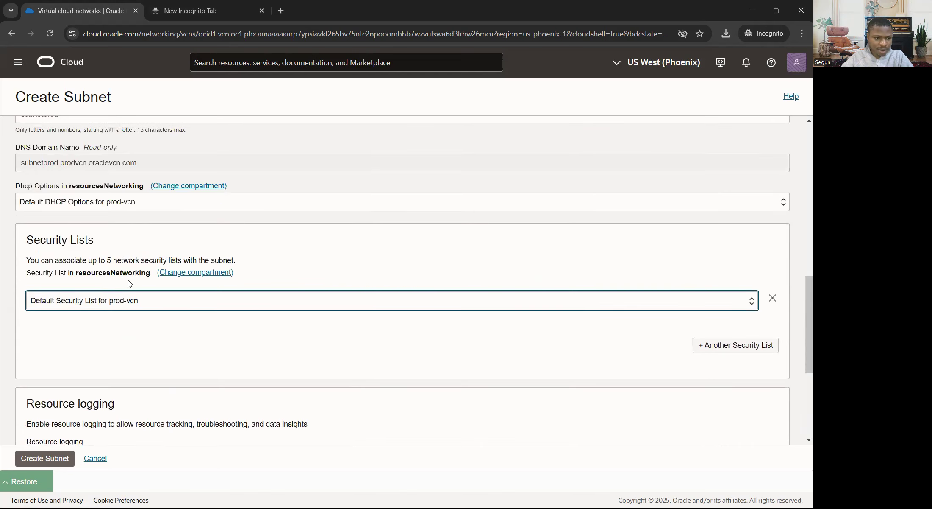
pyautogui.scroll(5, 236, 256)
pyautogui.scroll(-9, 237, 259)
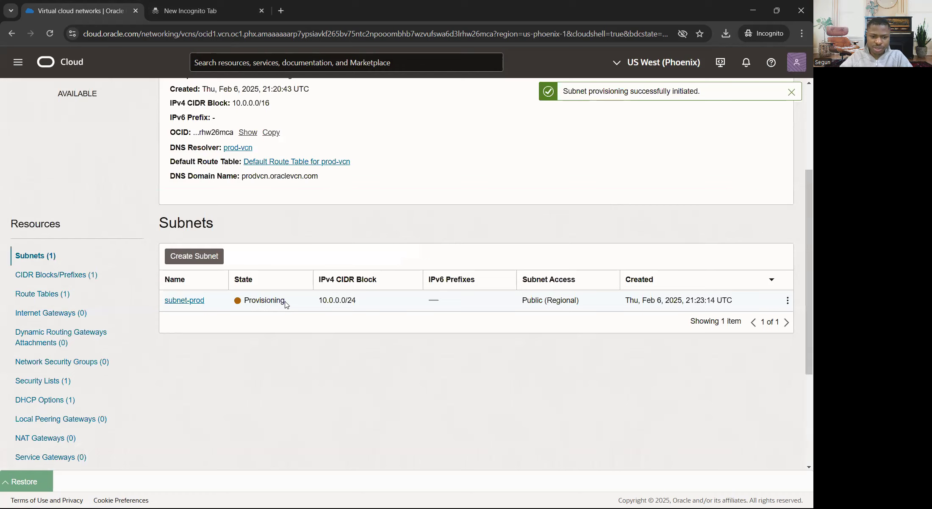
pyautogui.moveTo(285, 301); pyautogui.dragTo(247, 299)
pyautogui.scroll(1, 381, 250)
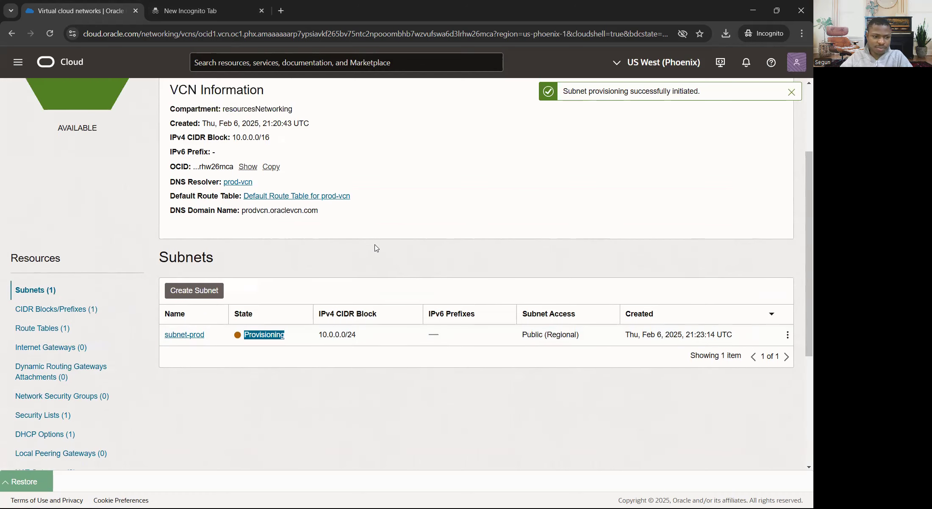
# Step: Check subnet-prod's state in prod-vcn's subnet list
pyautogui.scroll(-3, 269, 240)
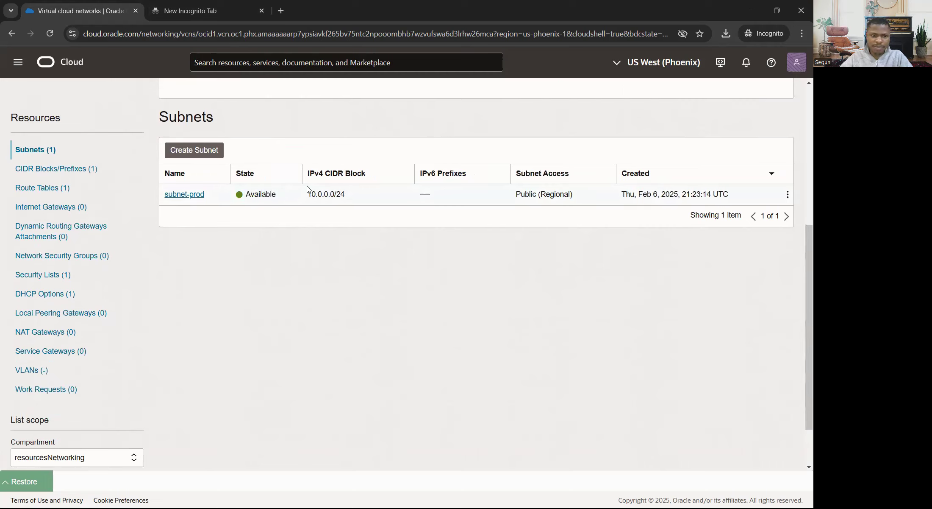
pyautogui.scroll(5, 288, 199)
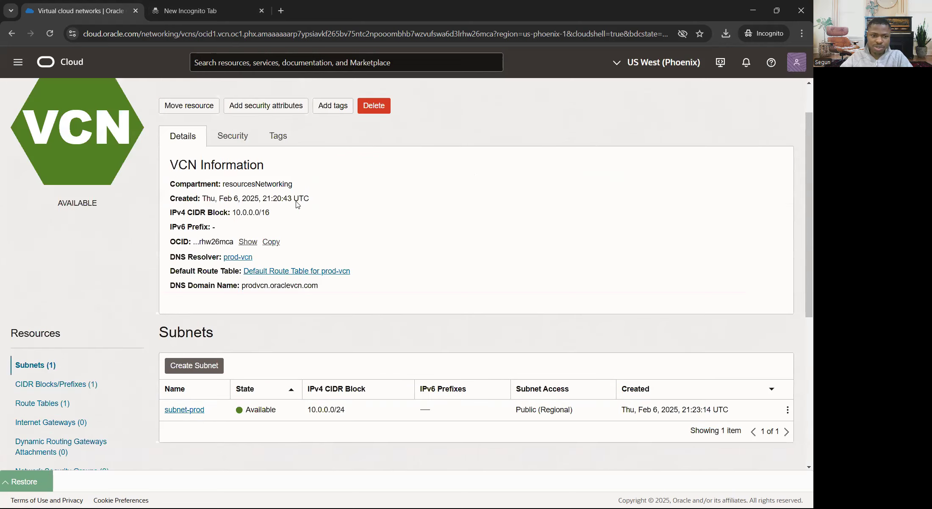
pyautogui.scroll(1, 257, 171)
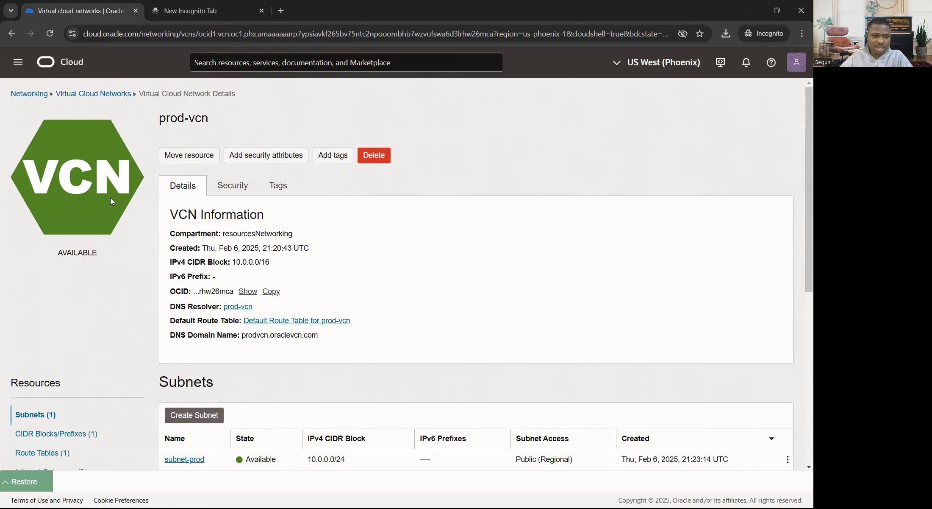
pyautogui.scroll(-5, 52, 366)
pyautogui.scroll(5, 103, 170)
# Step: Reopen prod-vcn from the Virtual Cloud Networks list and review its subnets and resource list
pyautogui.click(102, 96)
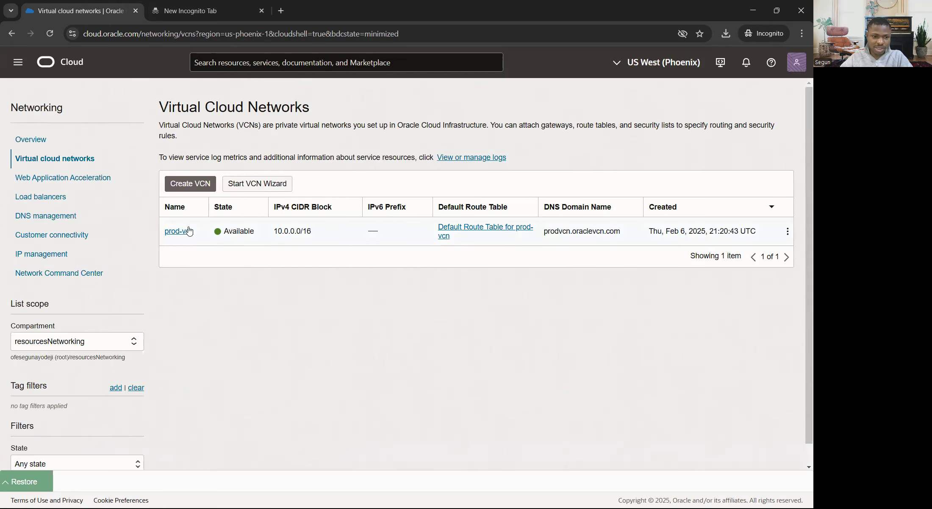
pyautogui.click(185, 231)
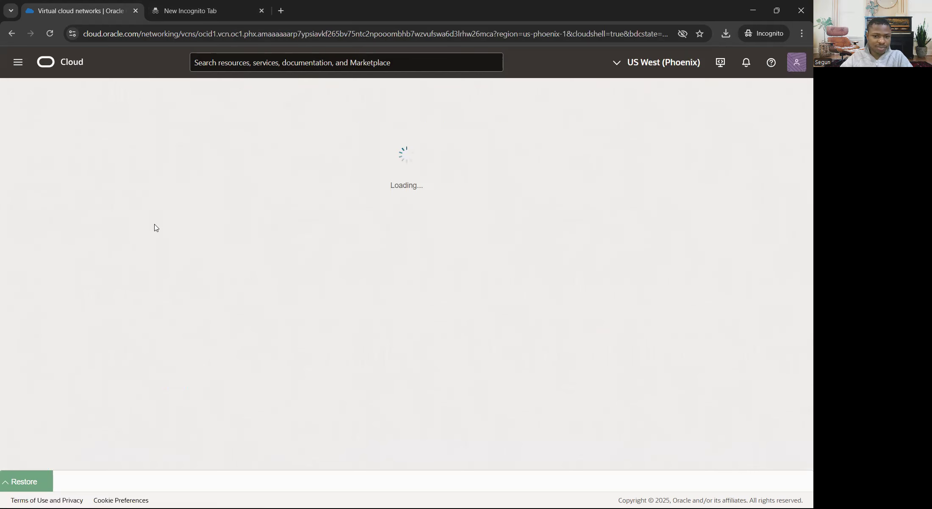
pyautogui.scroll(-2, 64, 327)
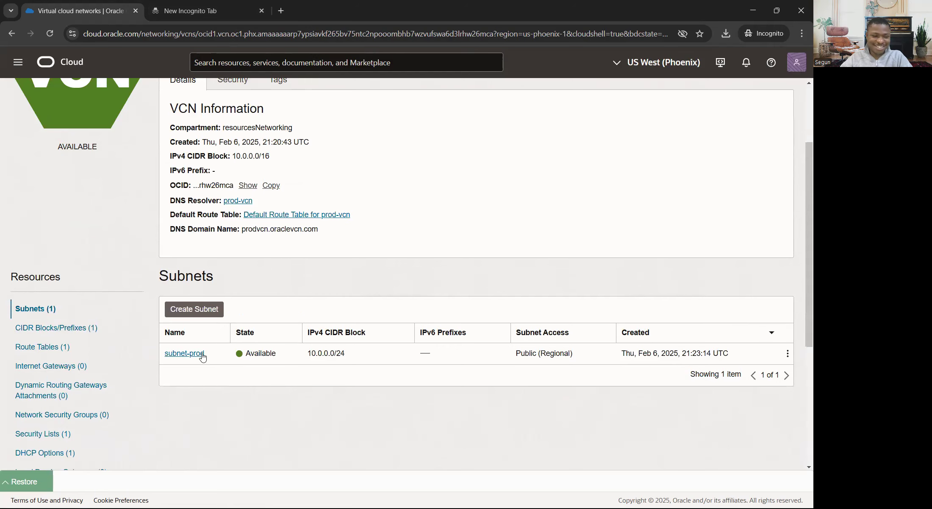
pyautogui.scroll(-2, 123, 330)
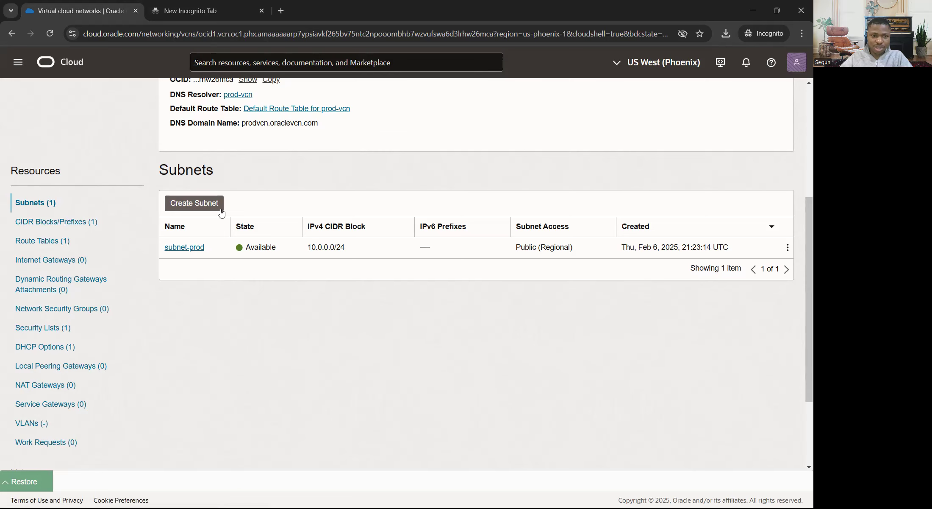
pyautogui.scroll(3, 203, 215)
pyautogui.scroll(-3, 97, 339)
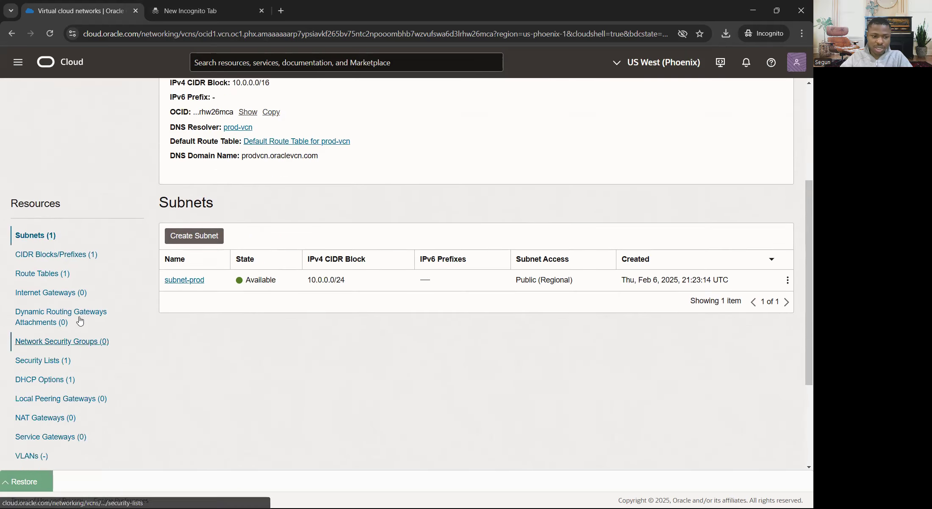
pyautogui.scroll(-1, 79, 321)
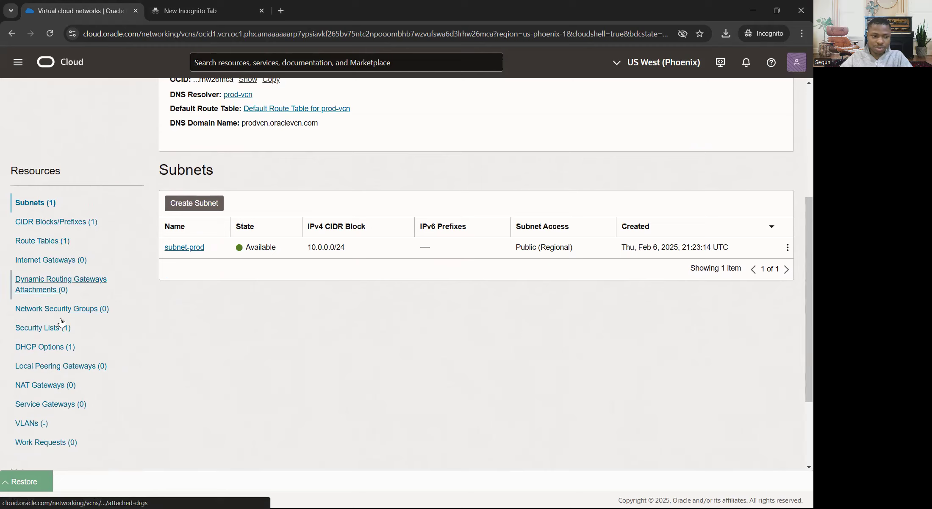
pyautogui.scroll(-1, 123, 326)
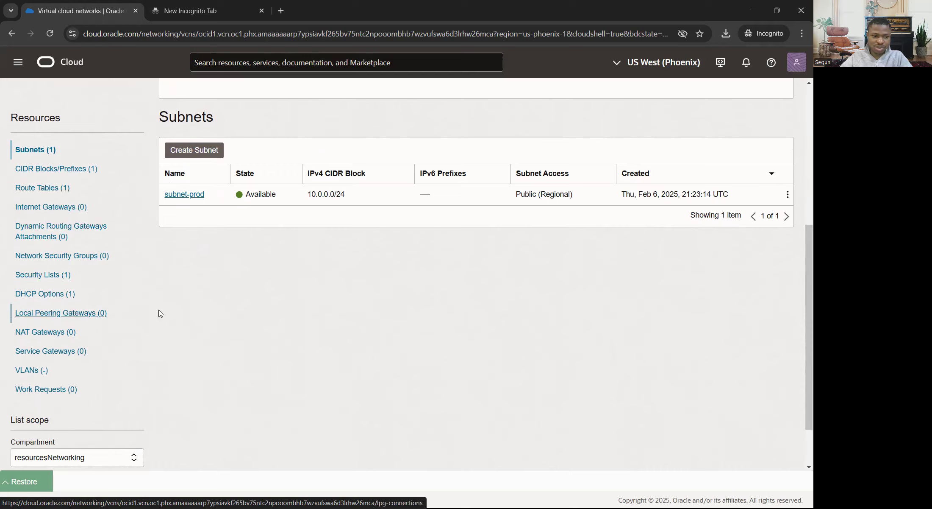
pyautogui.scroll(-1, 364, 335)
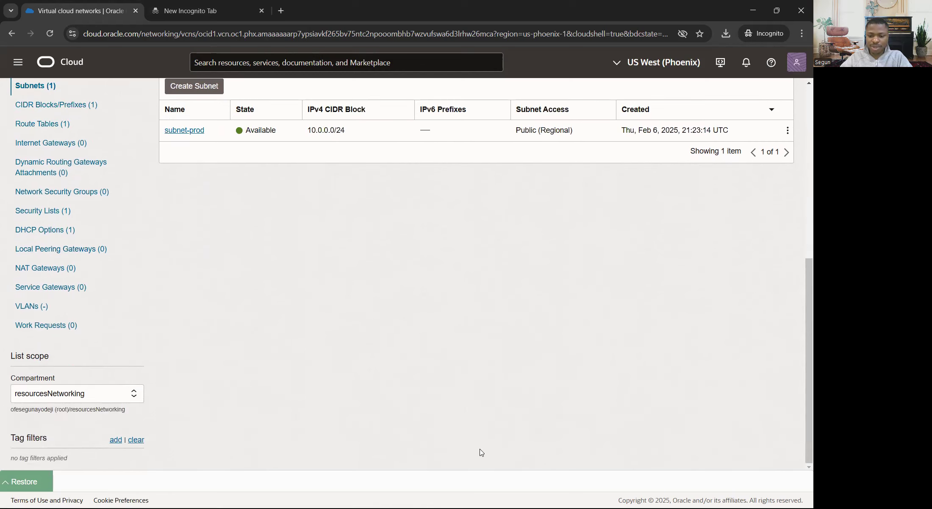